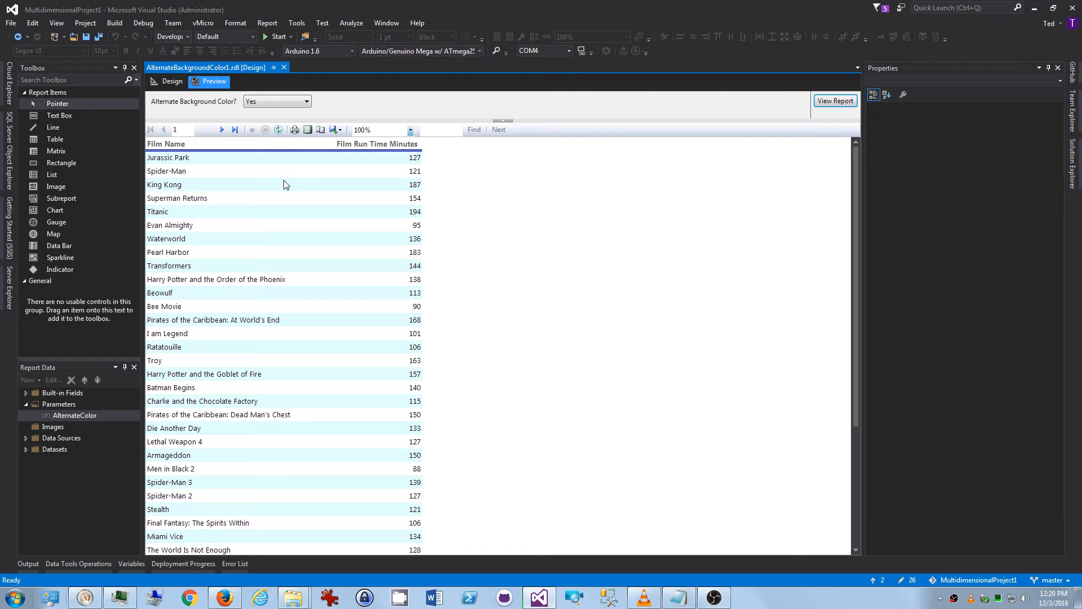
Preview the report with the Alternate Background Color parameter set to No.
click(276, 120)
click(837, 101)
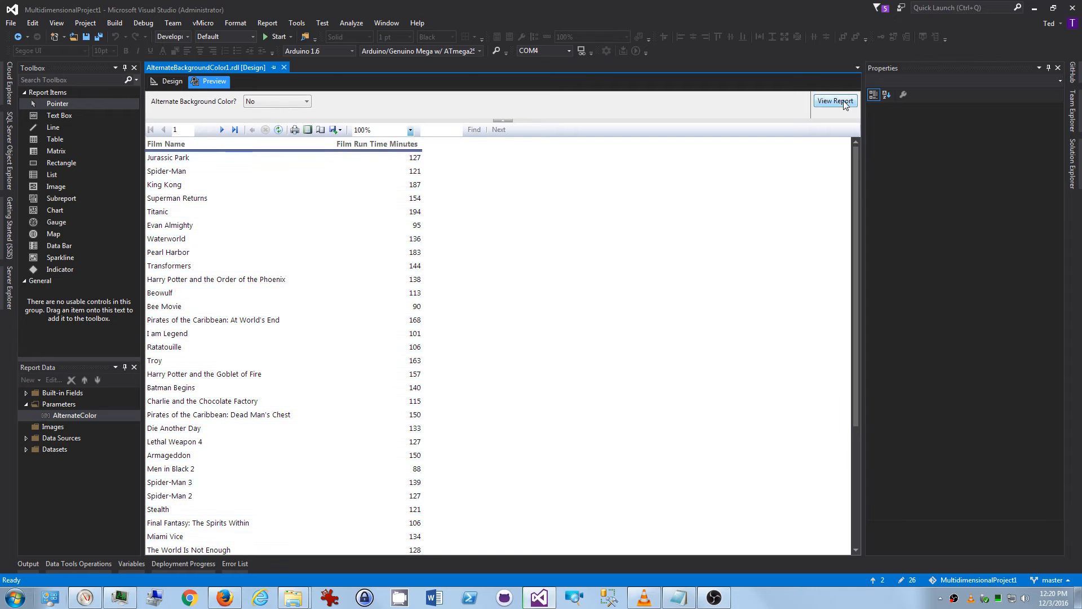
Preview the report again with the Alternate Background Color parameter set to Yes.
click(273, 101)
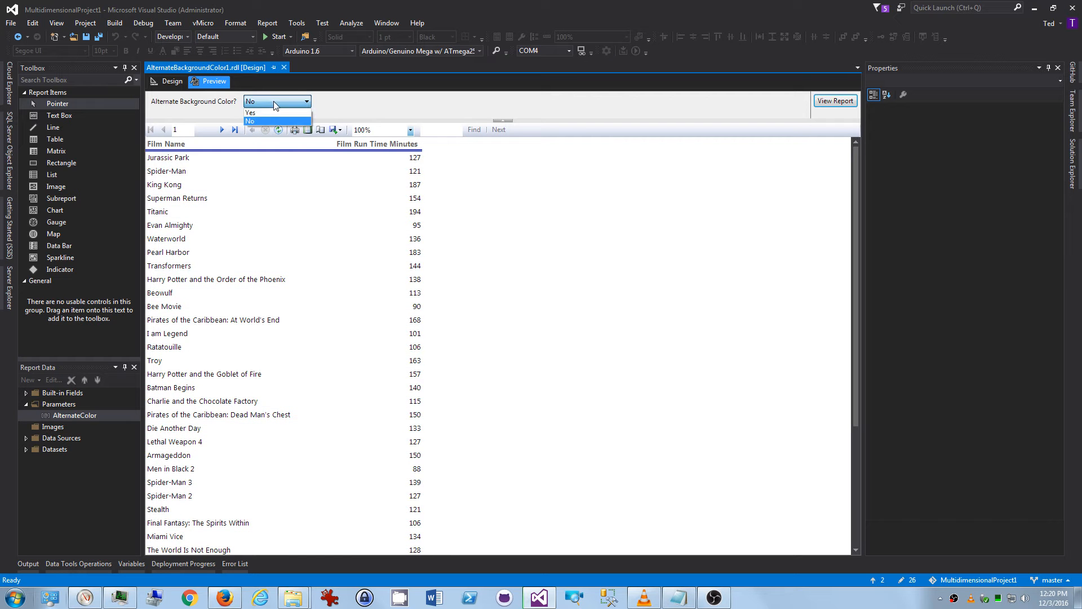
click(275, 111)
click(836, 101)
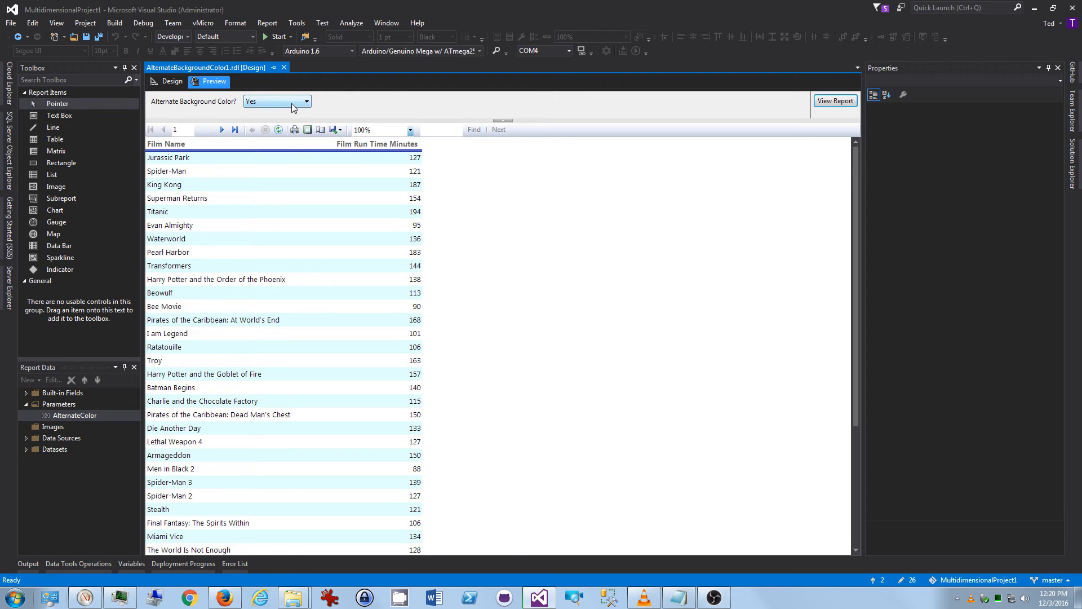
Switch to Design view and open the AlternateColor parameter's properties to review its name, prompt and Boolean data type.
click(169, 81)
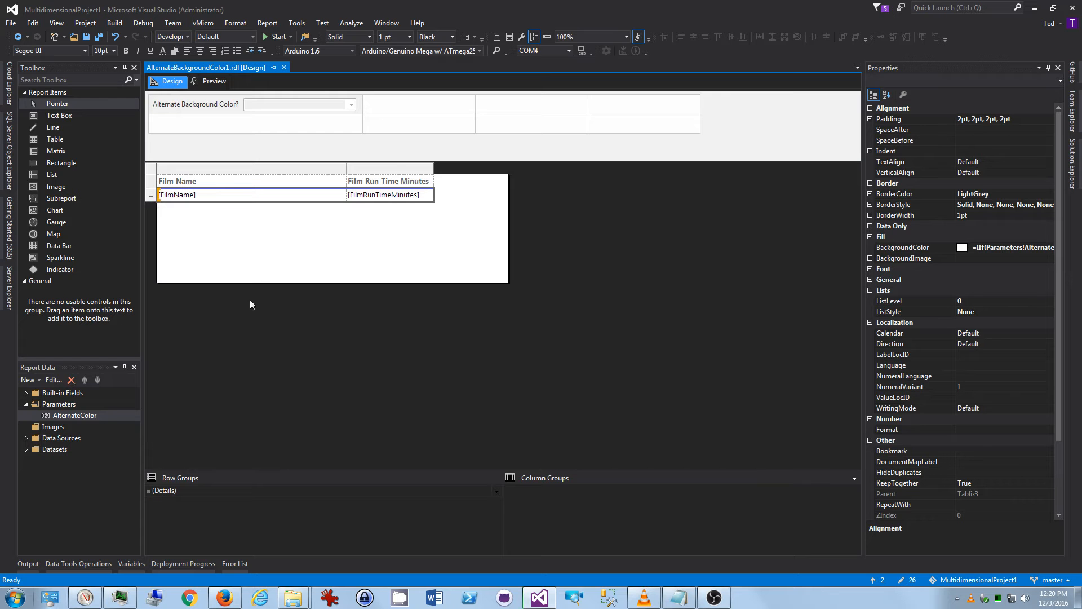
double_click(70, 415)
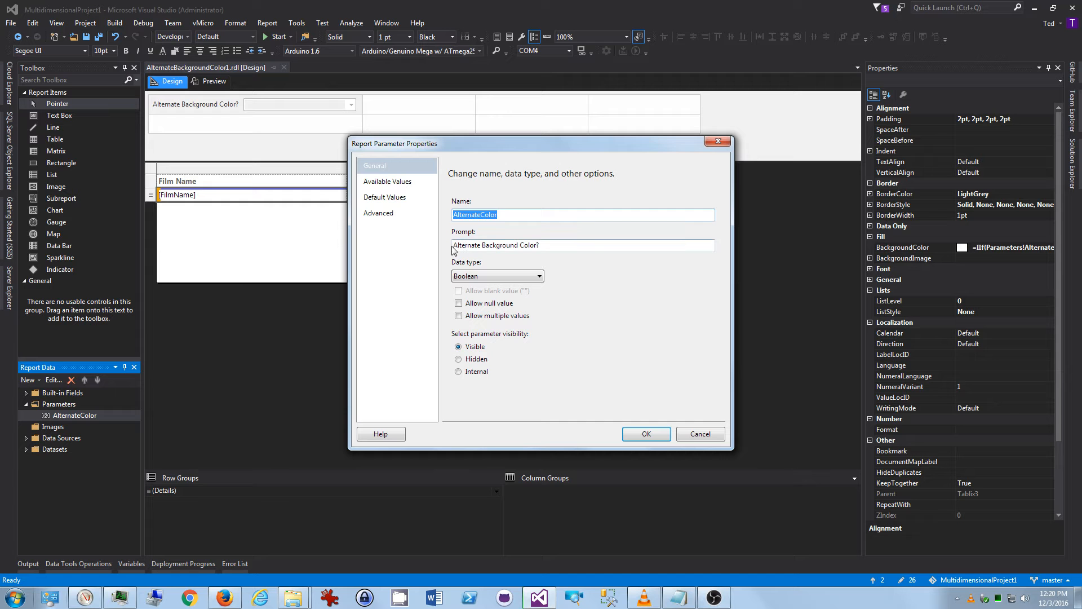
drag(453, 245, 545, 243)
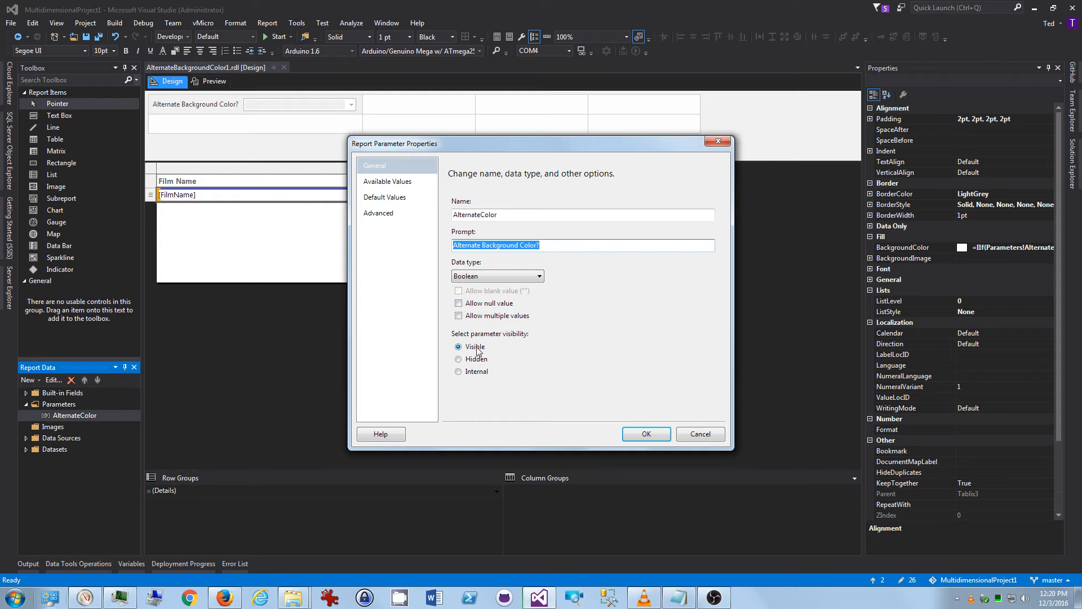
Review the parameter's available values, the Yes and No labels with their true and false values.
click(375, 182)
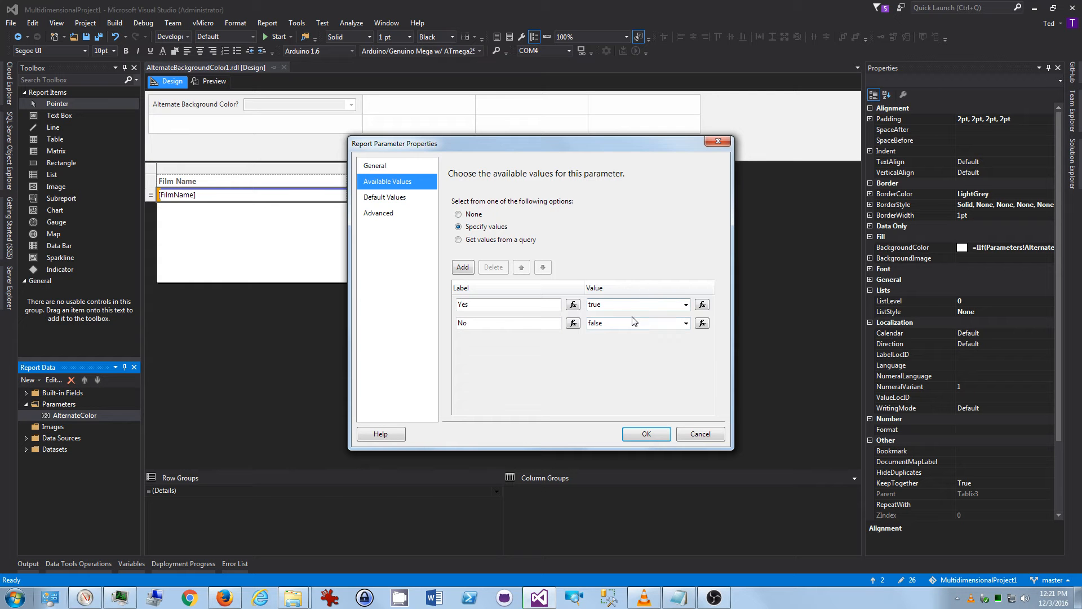
click(466, 305)
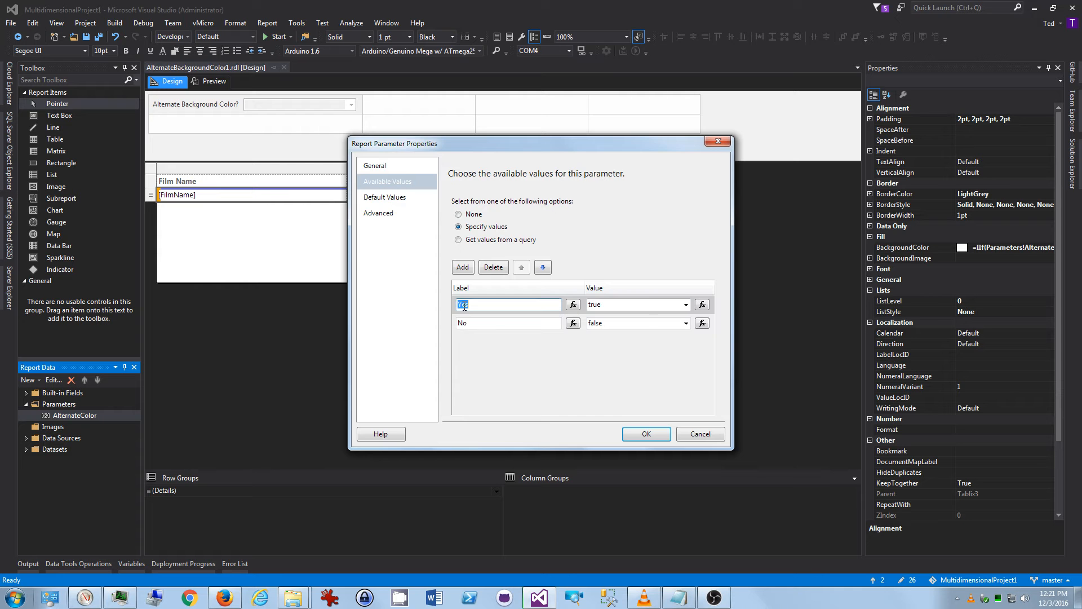
click(466, 322)
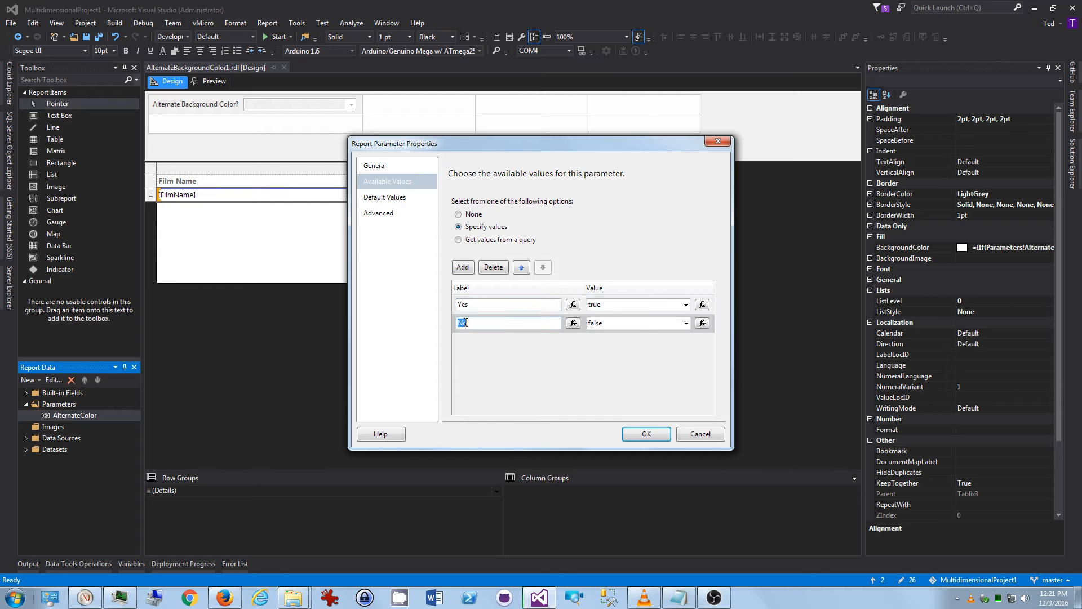
click(596, 304)
click(598, 323)
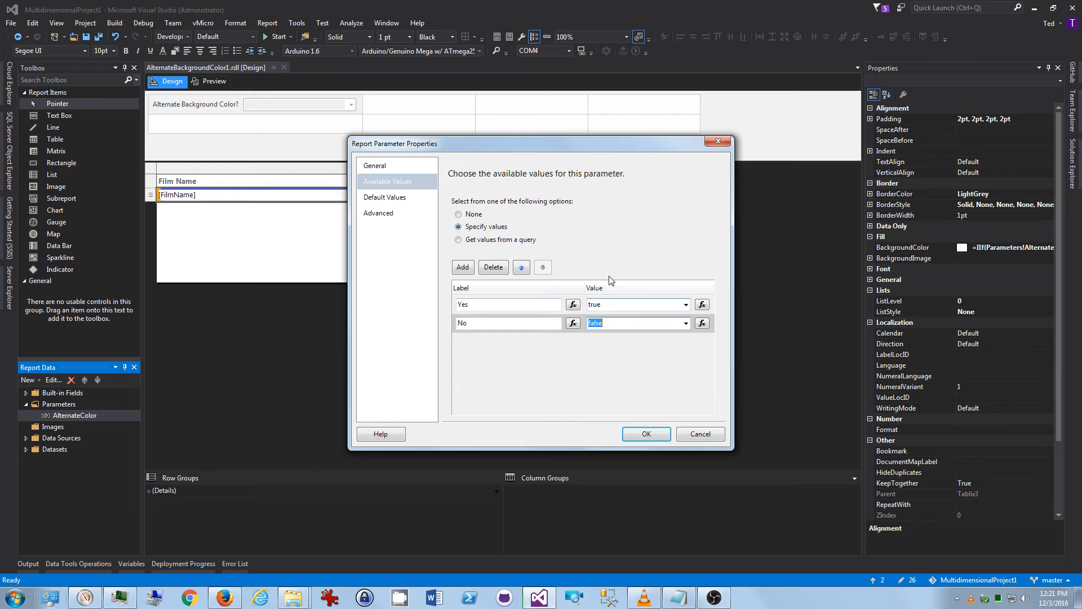
Review the parameter's default value and advanced options, then close the dialog without changes.
click(397, 197)
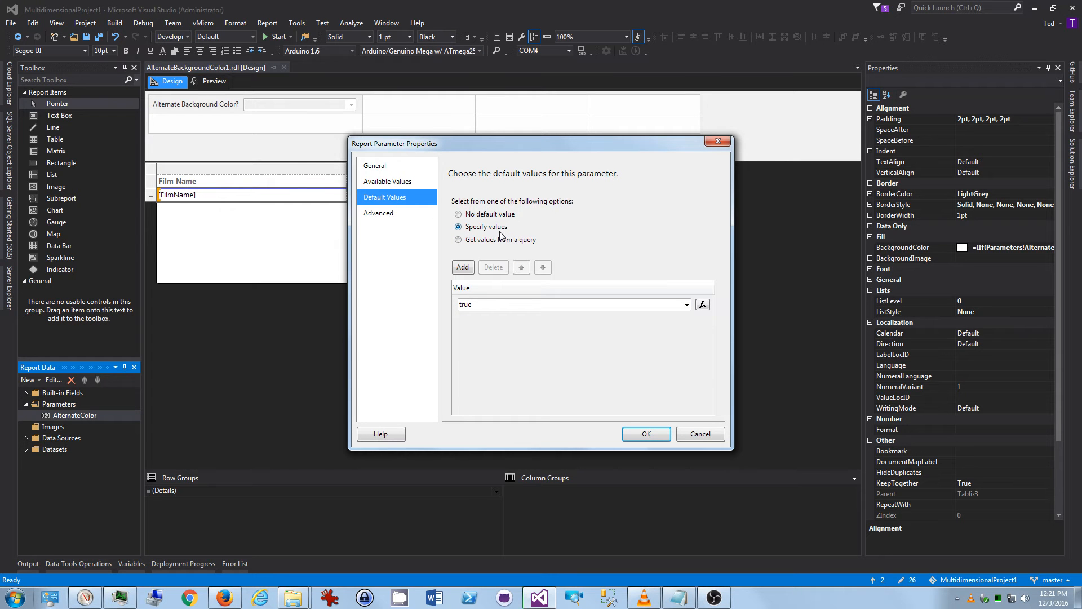
click(470, 304)
click(372, 217)
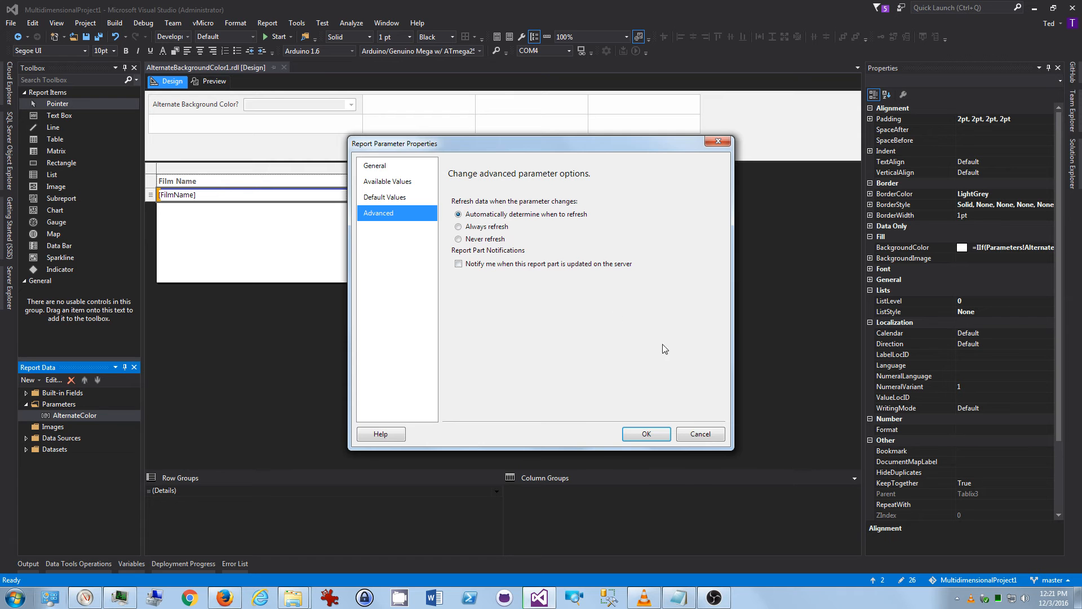
click(699, 434)
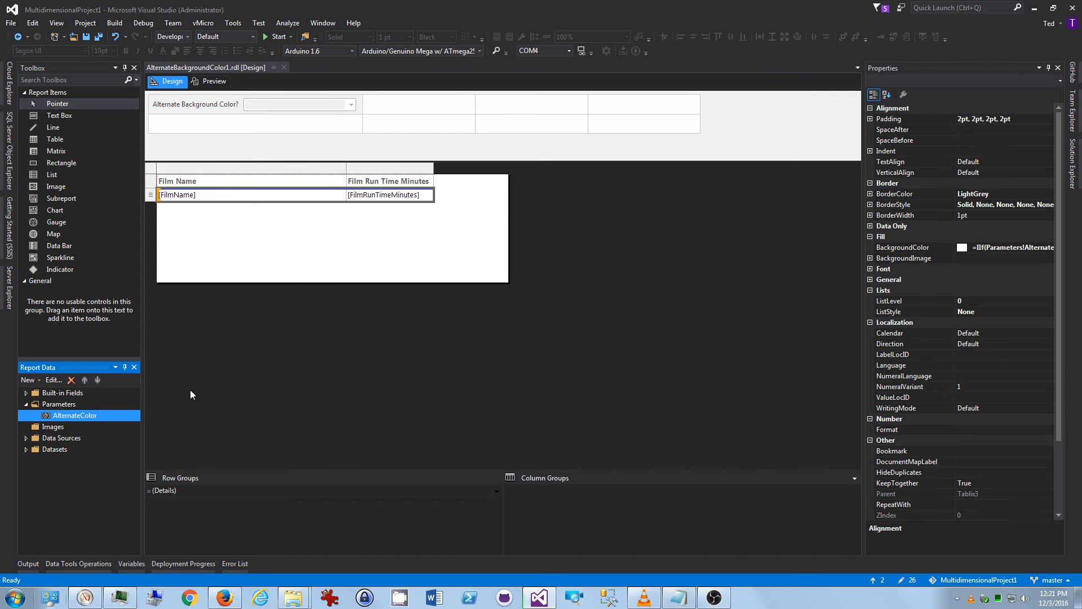
Inspect the properties of the detail row's Film Name and Film Run Time Minutes text boxes, including border style.
click(302, 223)
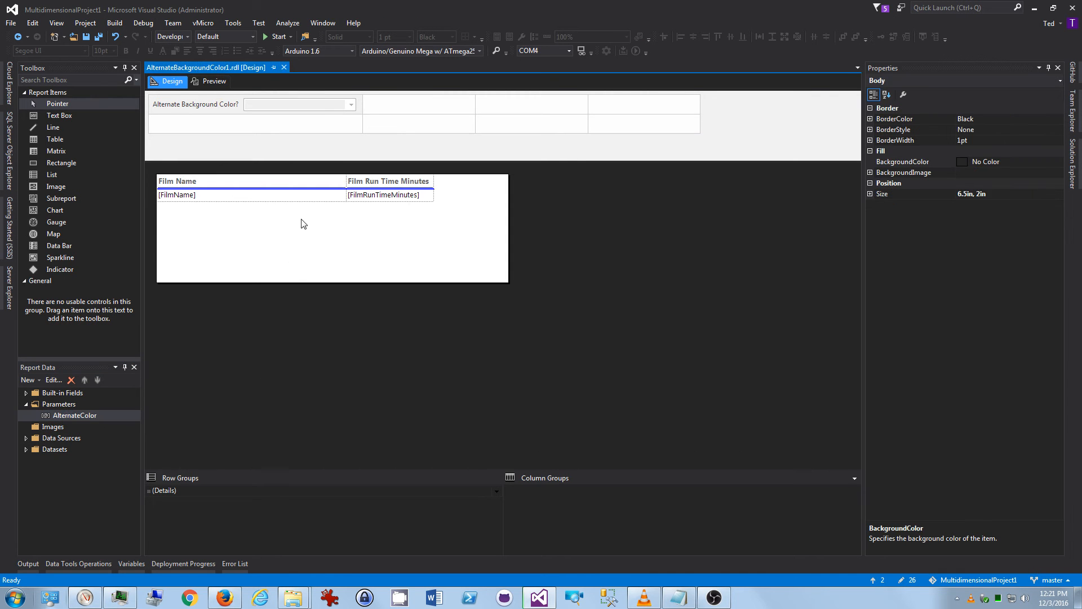
click(268, 198)
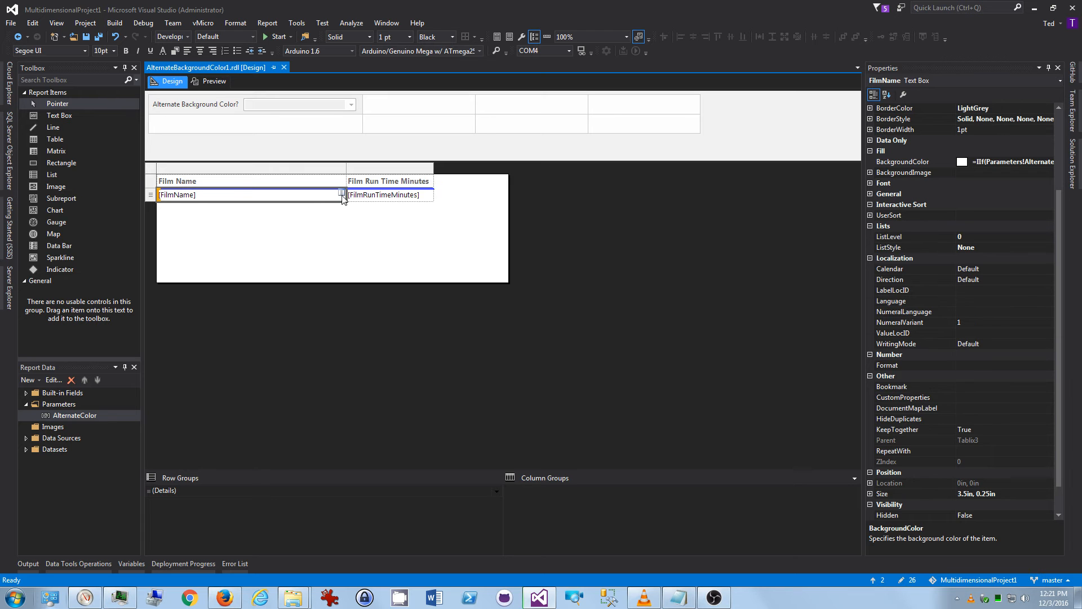
ctrl+click(367, 198)
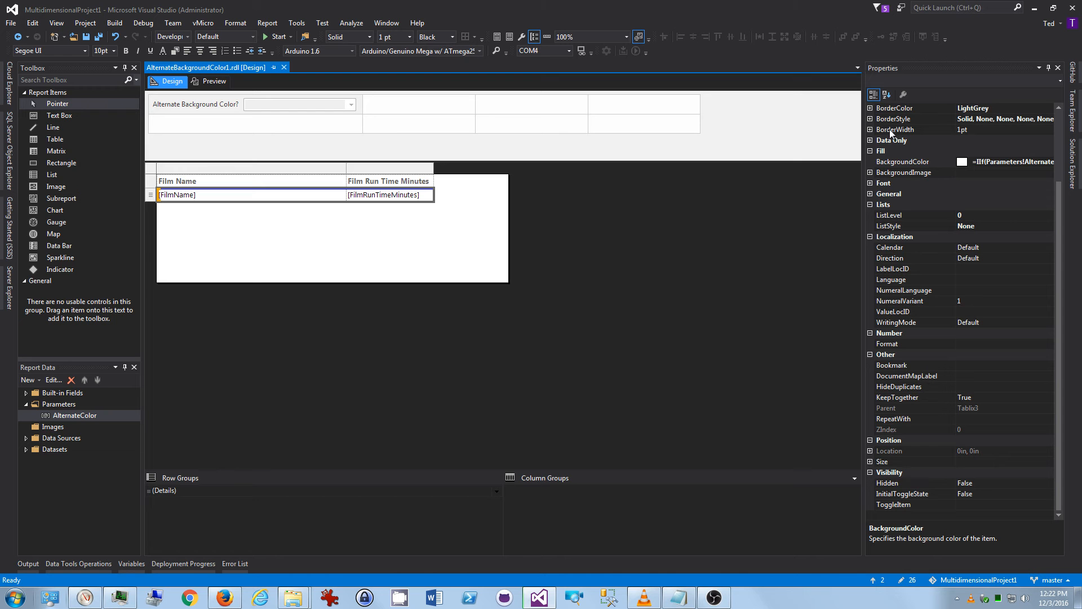
click(871, 118)
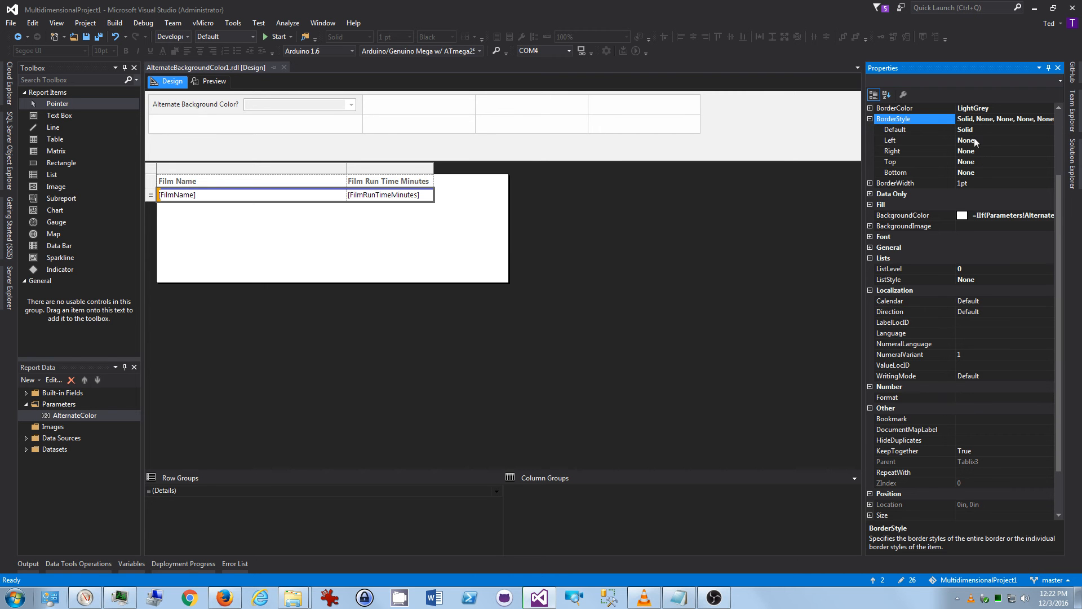
click(870, 119)
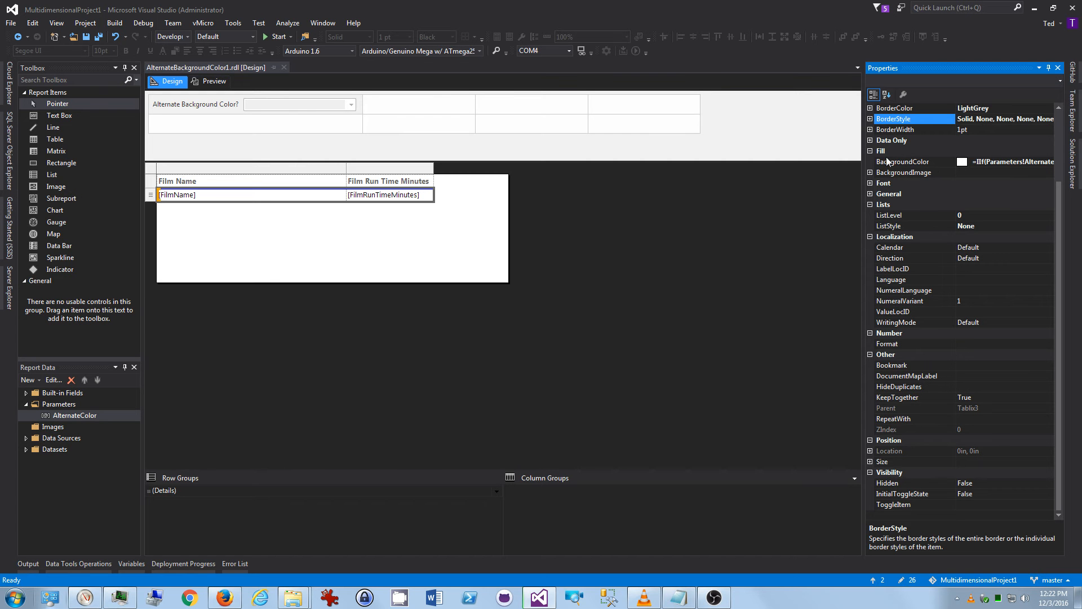
Open the expression editor for the Film Name text box's BackgroundColor property.
click(1035, 163)
click(1049, 162)
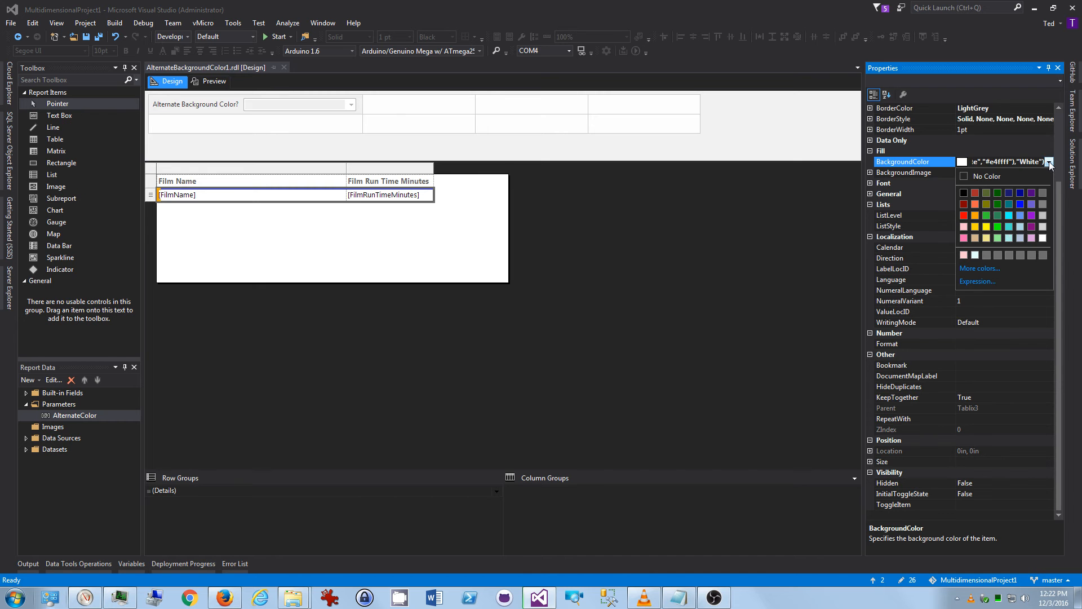
click(977, 281)
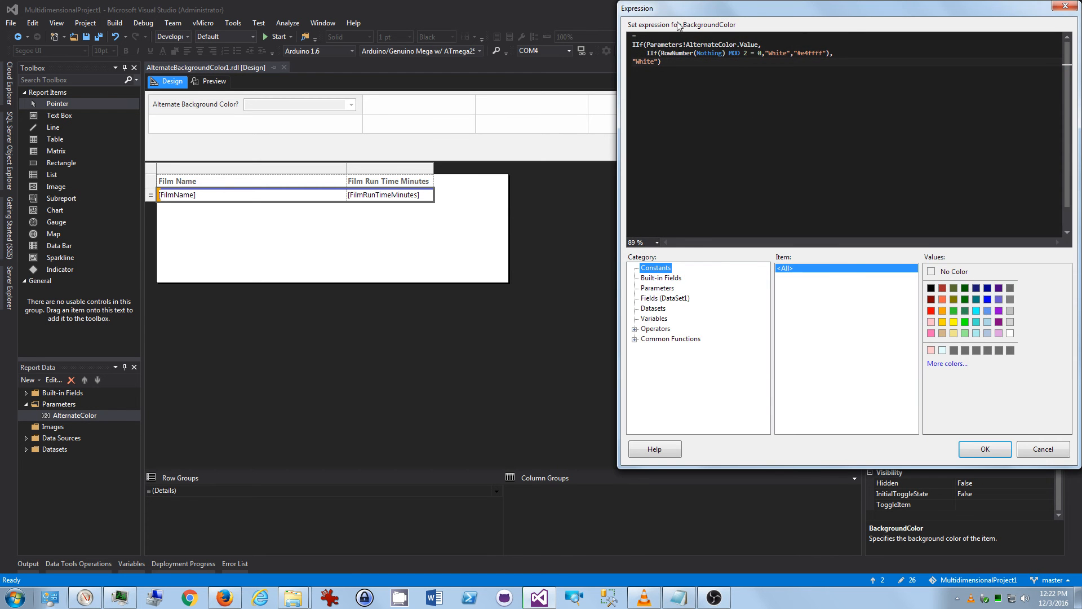
drag(685, 9, 621, 67)
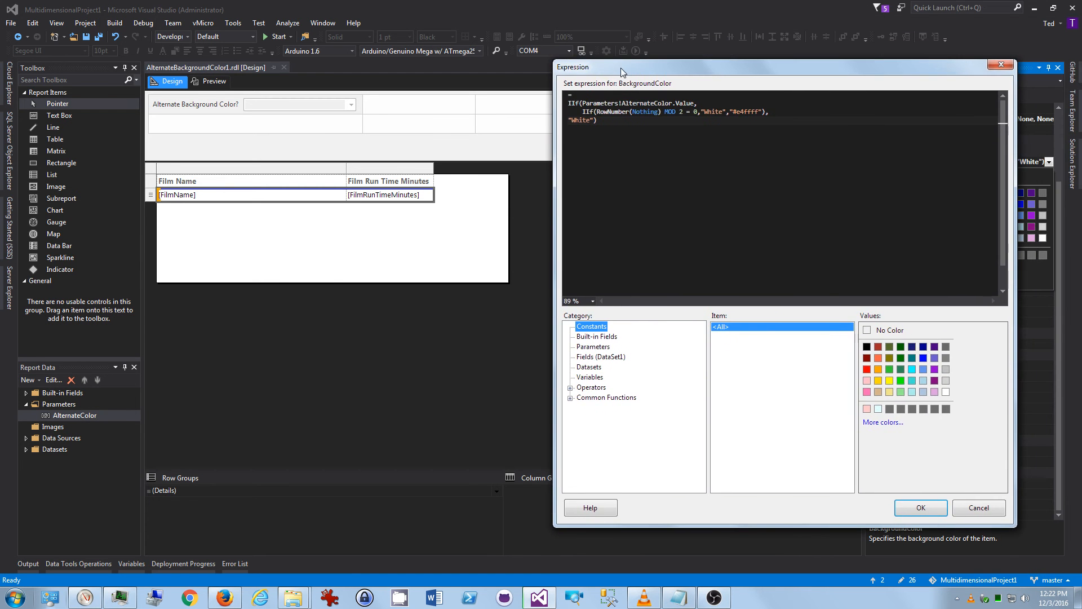
Examine the inner IIf expression's parts: RowNumber(Nothing), the MOD 2 test, and the White and #e4ffff colours.
double_click(583, 111)
double_click(576, 104)
click(588, 112)
drag(585, 113, 765, 112)
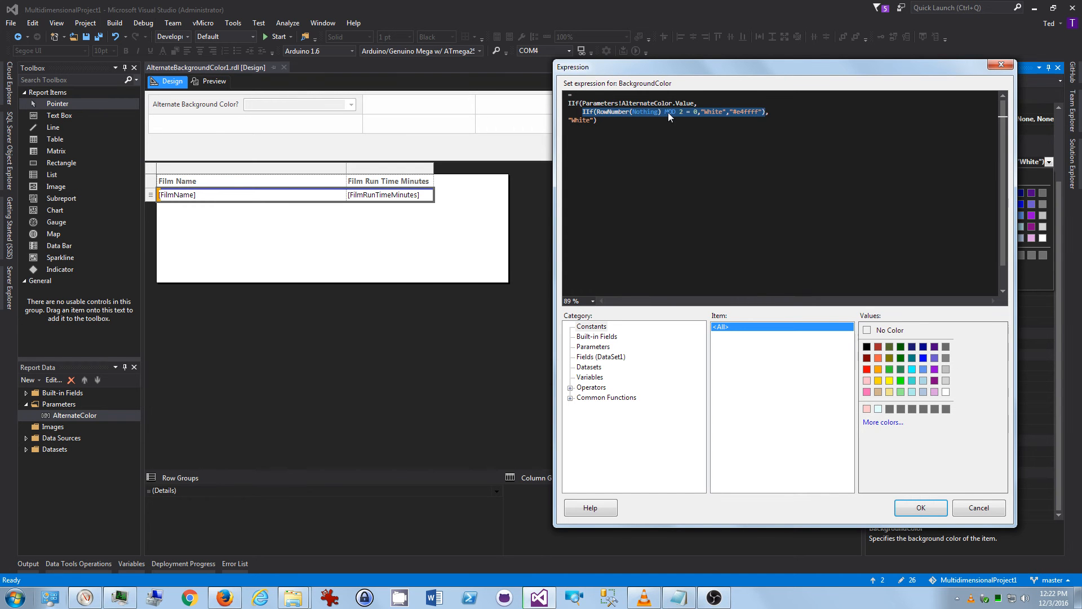
click(609, 111)
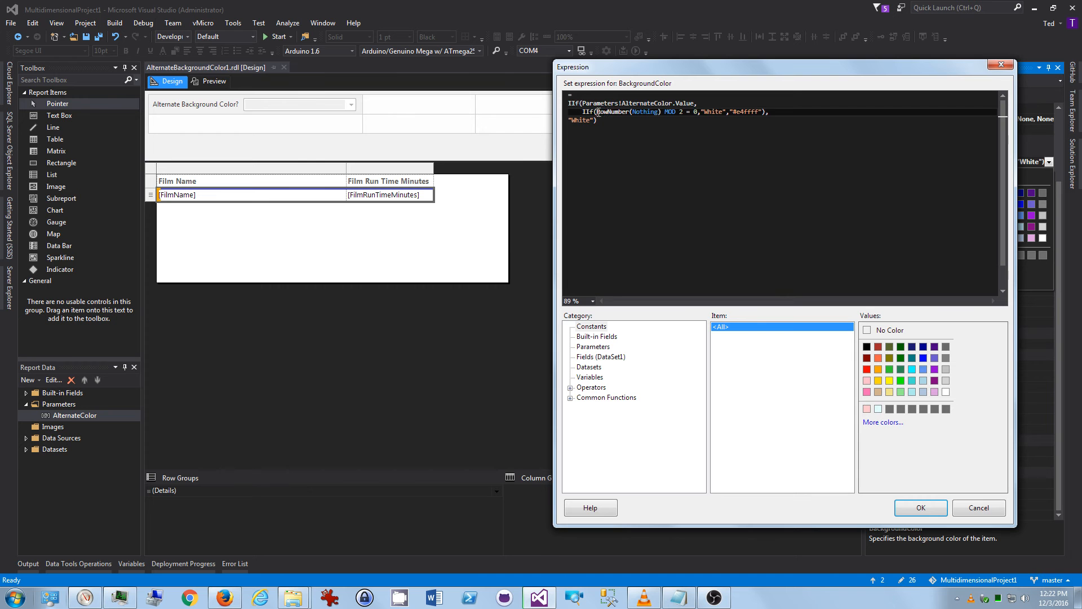
double_click(617, 112)
double_click(643, 113)
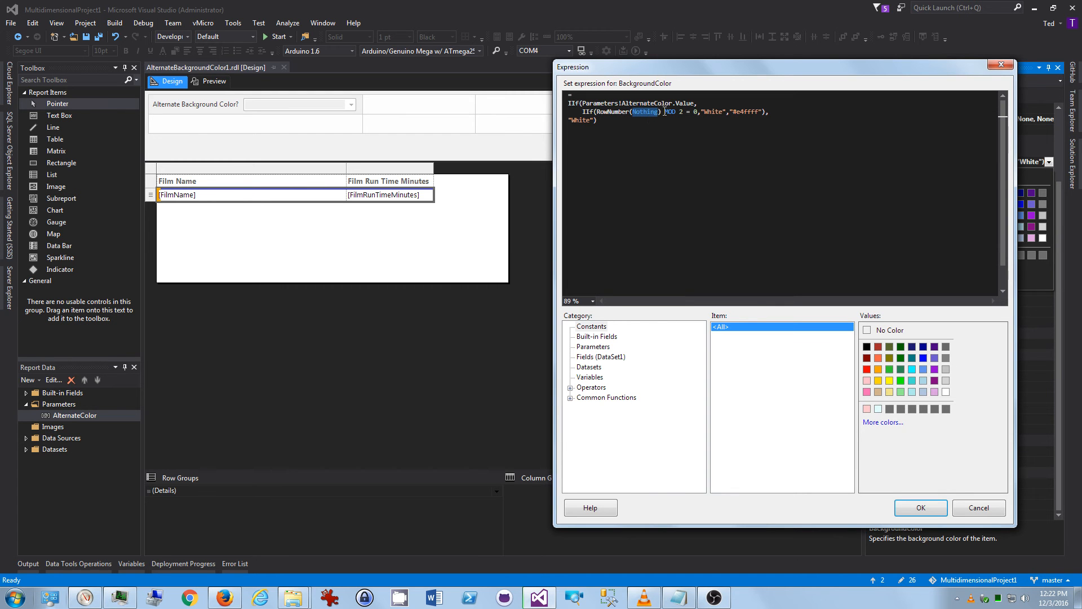
double_click(614, 112)
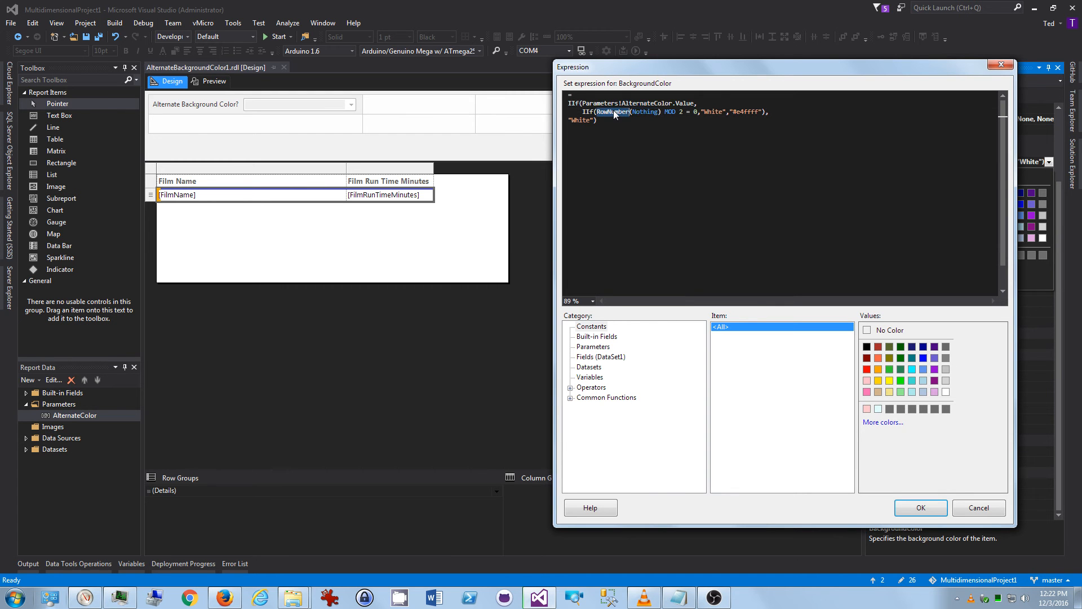
double_click(682, 112)
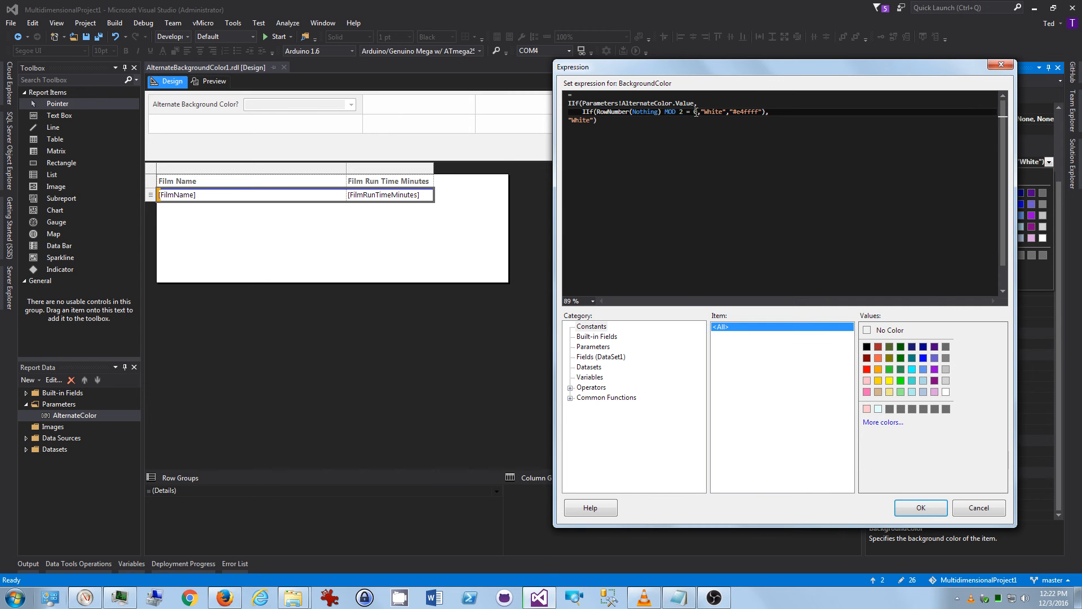
drag(665, 112, 682, 113)
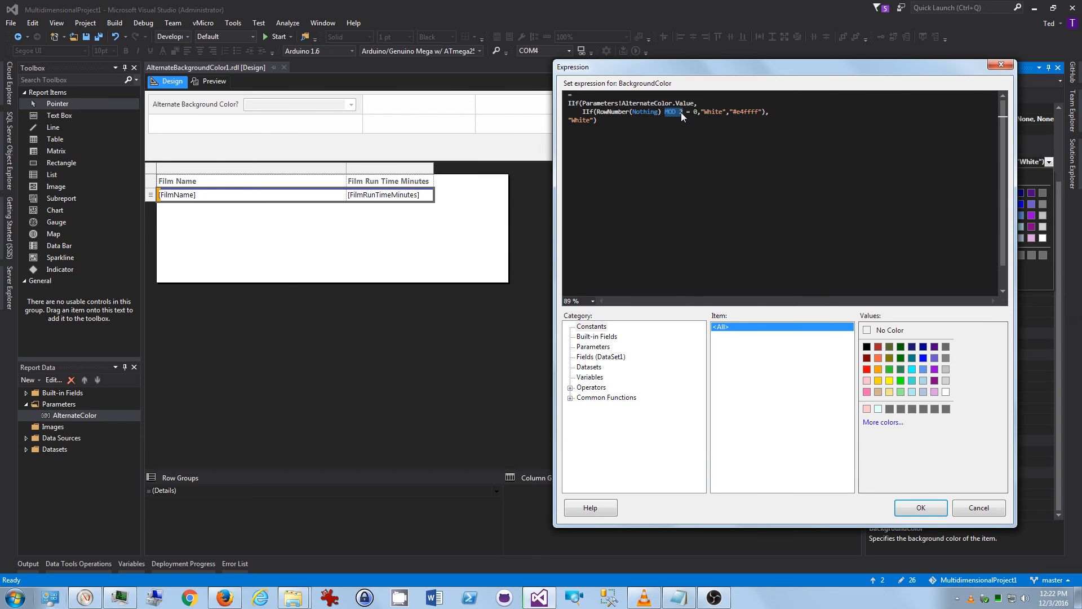
double_click(711, 112)
click(739, 112)
drag(737, 112, 756, 113)
Open the More colors picker to view the light cyan colour, then cancel it.
click(878, 409)
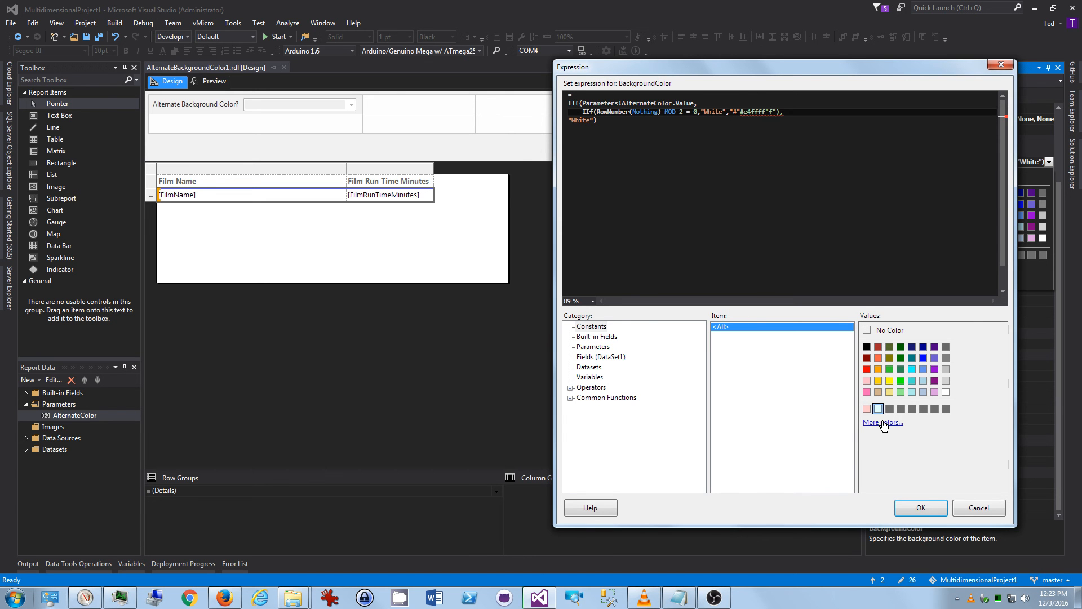
click(883, 422)
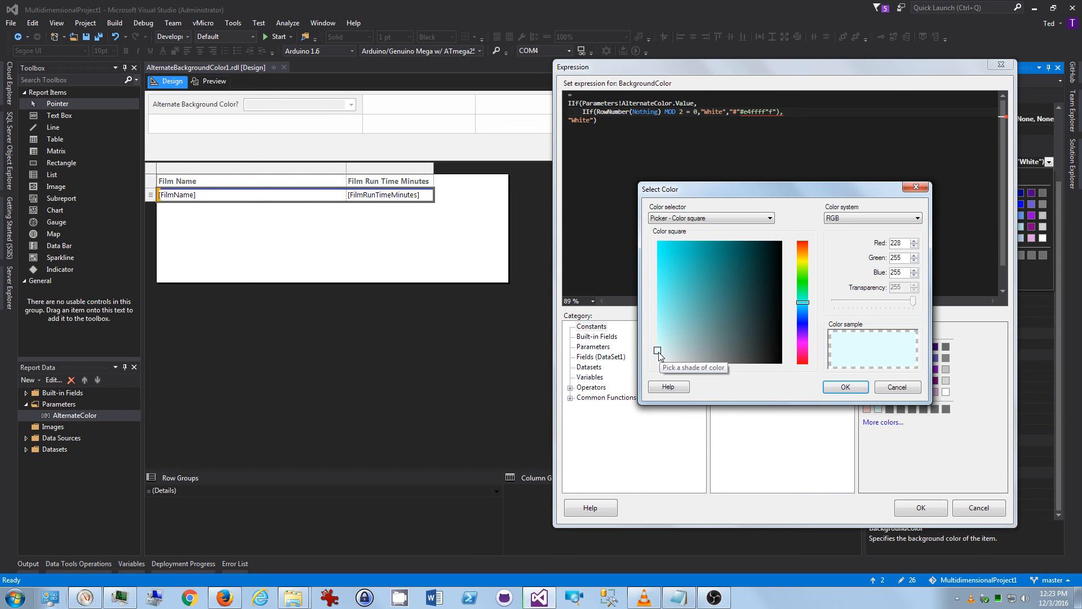
click(895, 388)
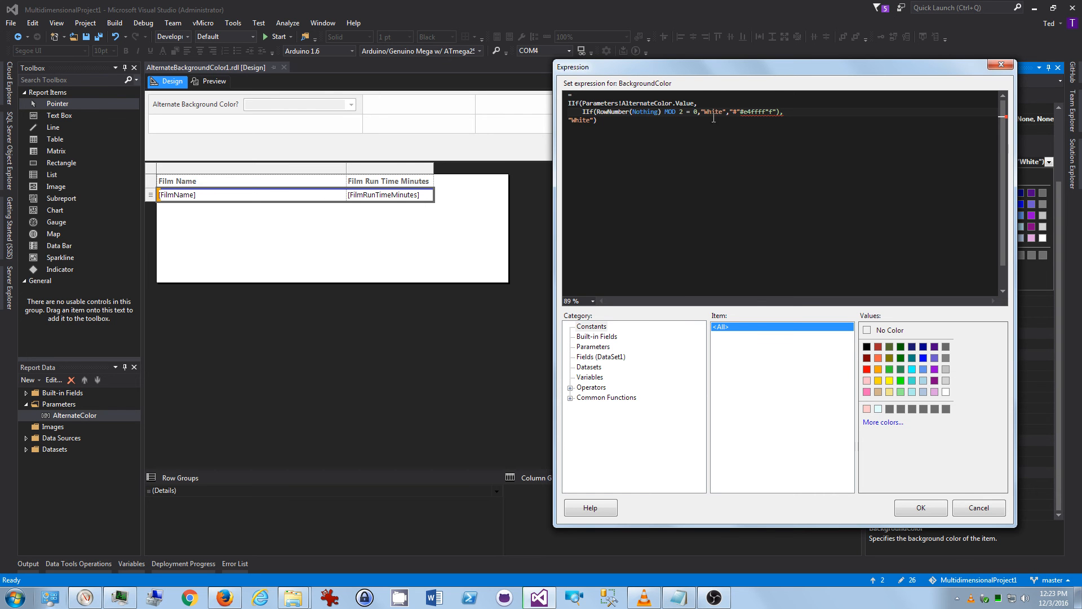
Examine the outer IIf test on Parameters!AlternateColor.Value and the Parameters category, then cancel the expression editor.
drag(583, 112, 788, 112)
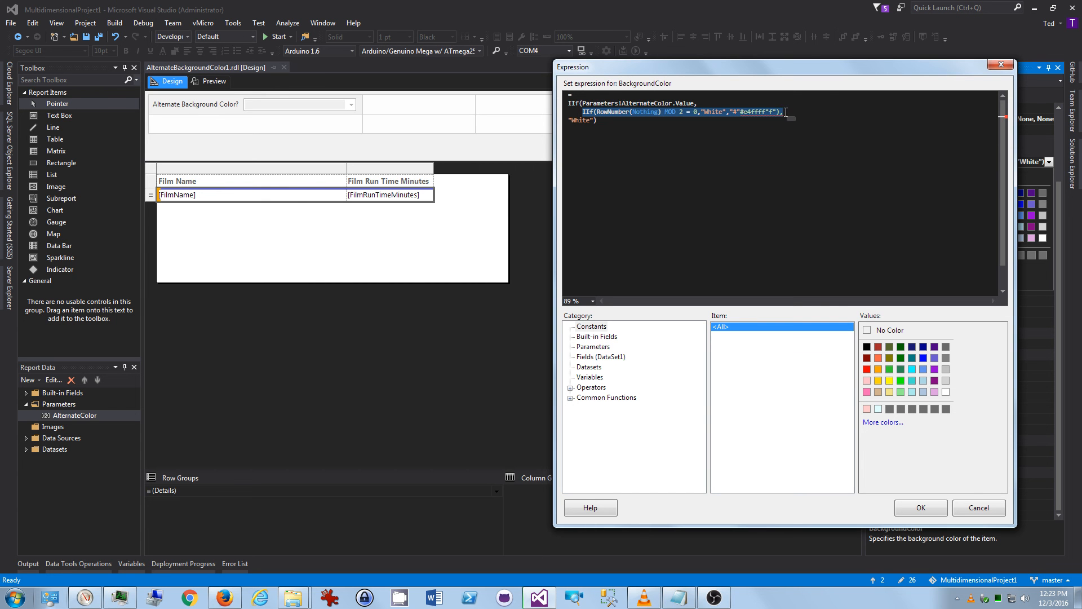
click(561, 107)
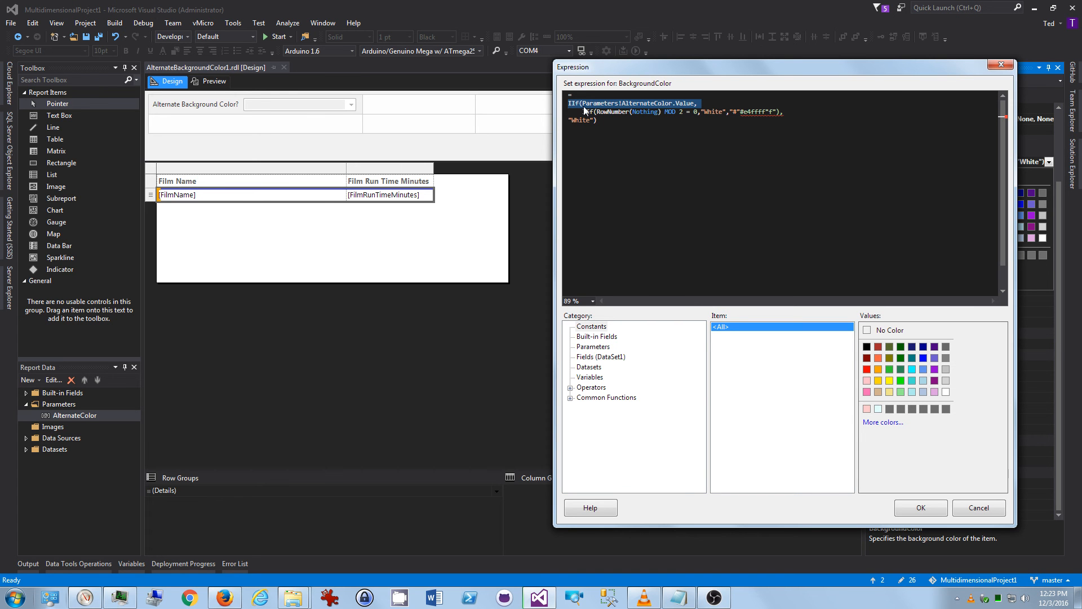
click(623, 104)
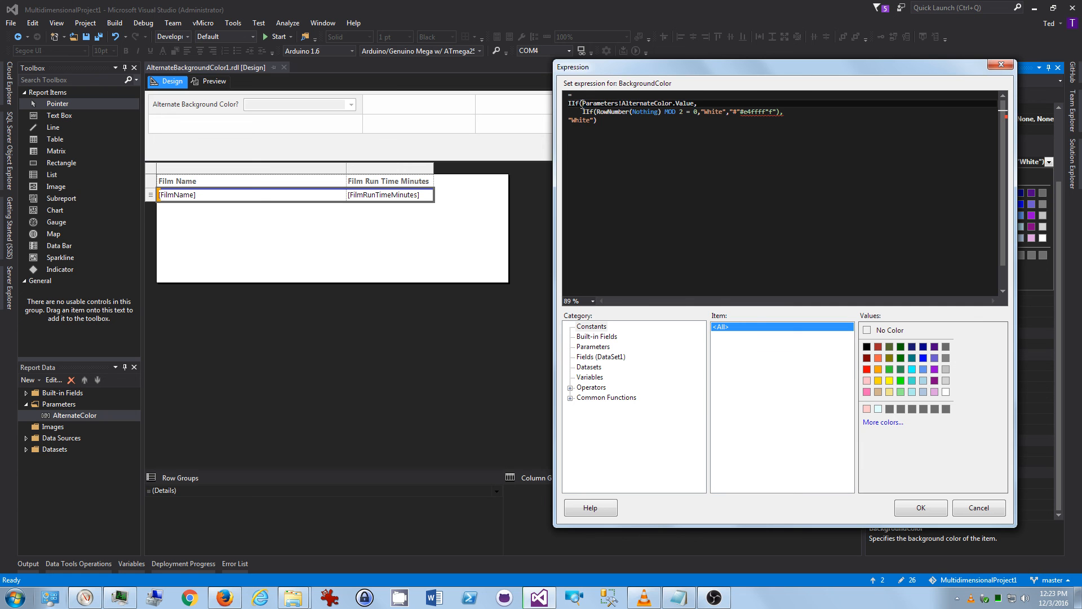
drag(581, 105, 695, 104)
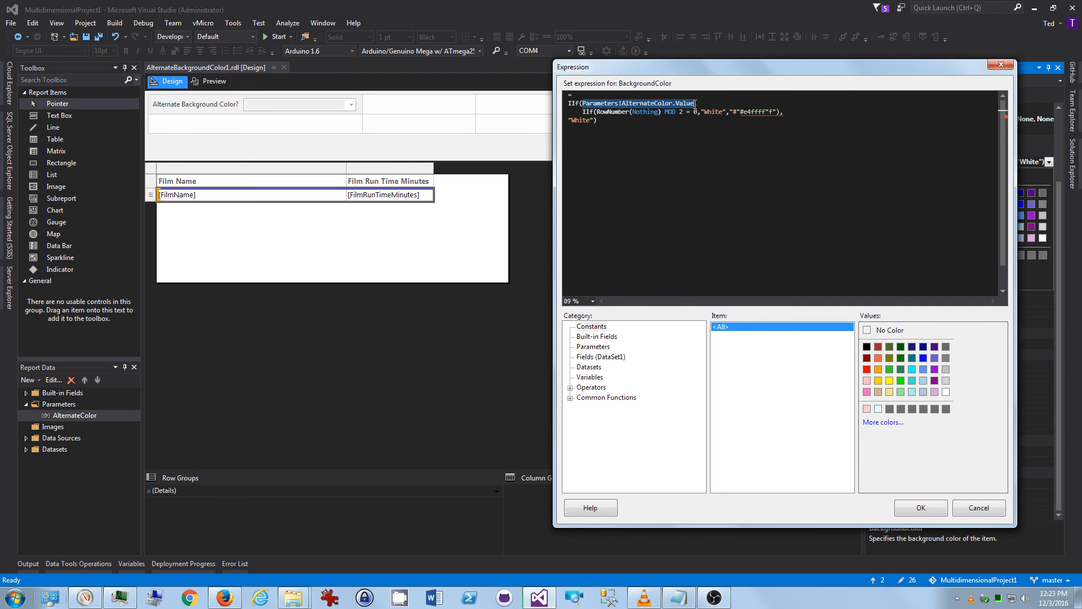
double_click(650, 104)
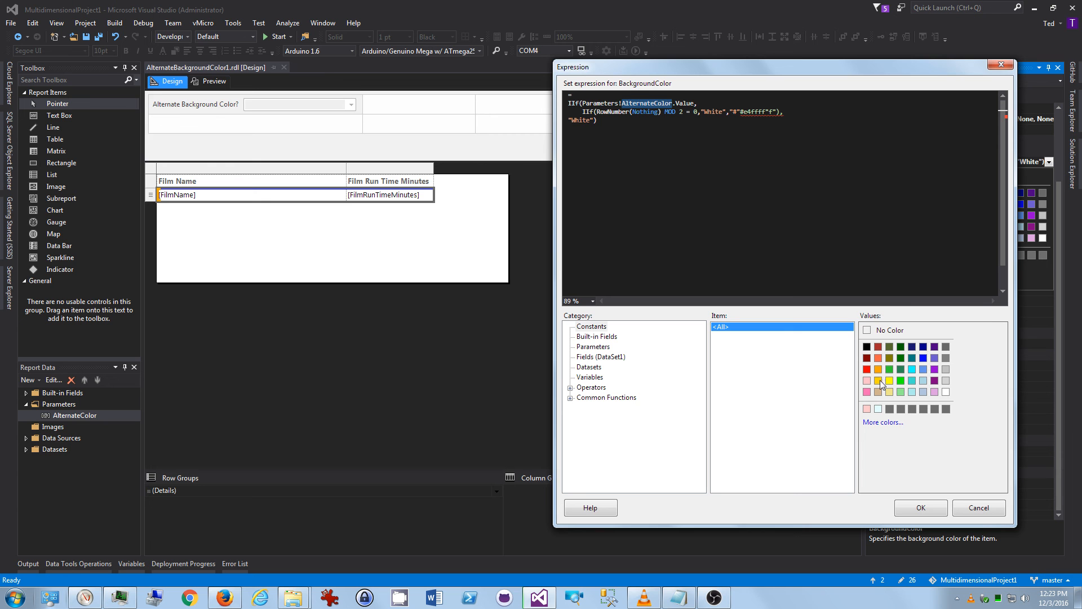
click(586, 328)
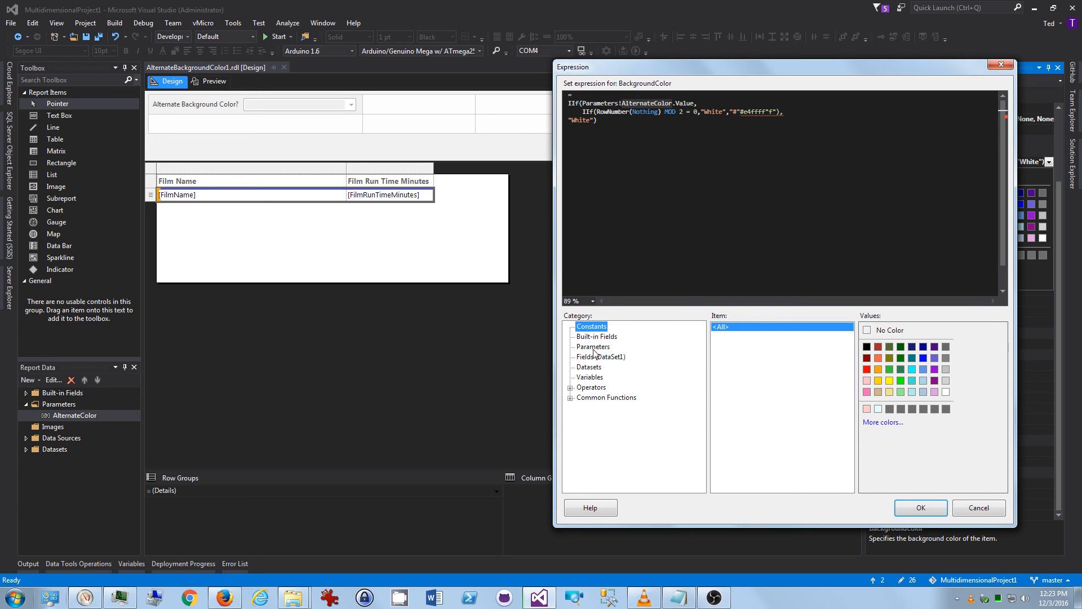
click(593, 347)
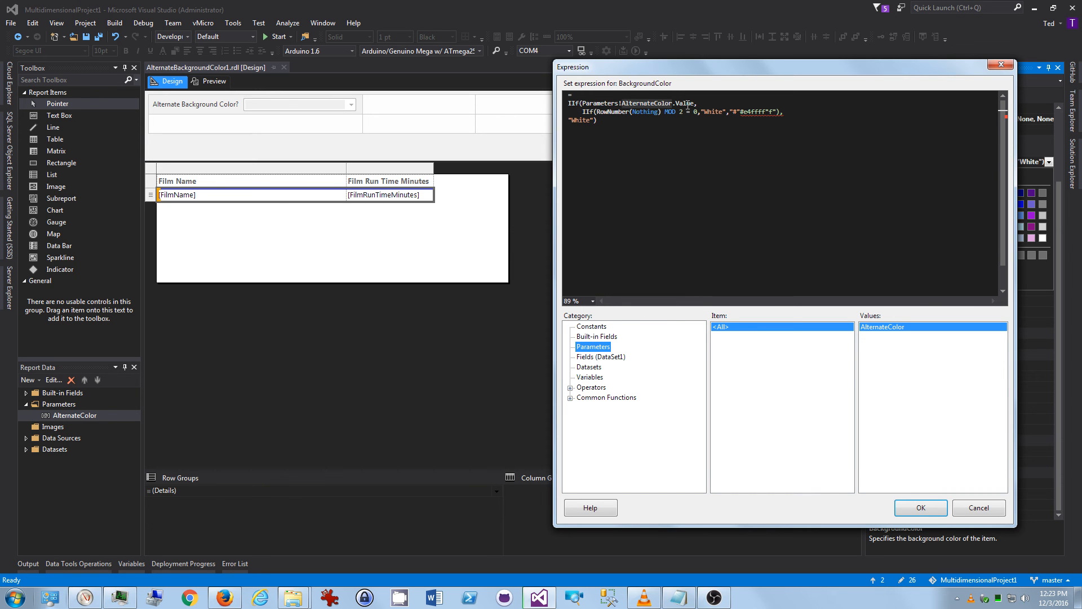
drag(584, 111, 793, 112)
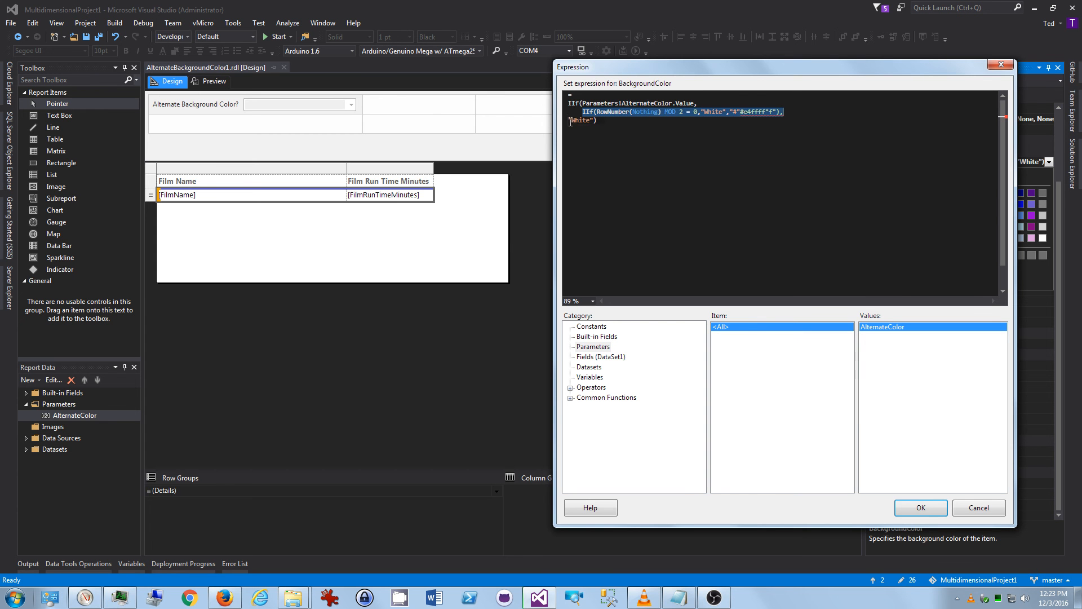
drag(569, 120, 603, 120)
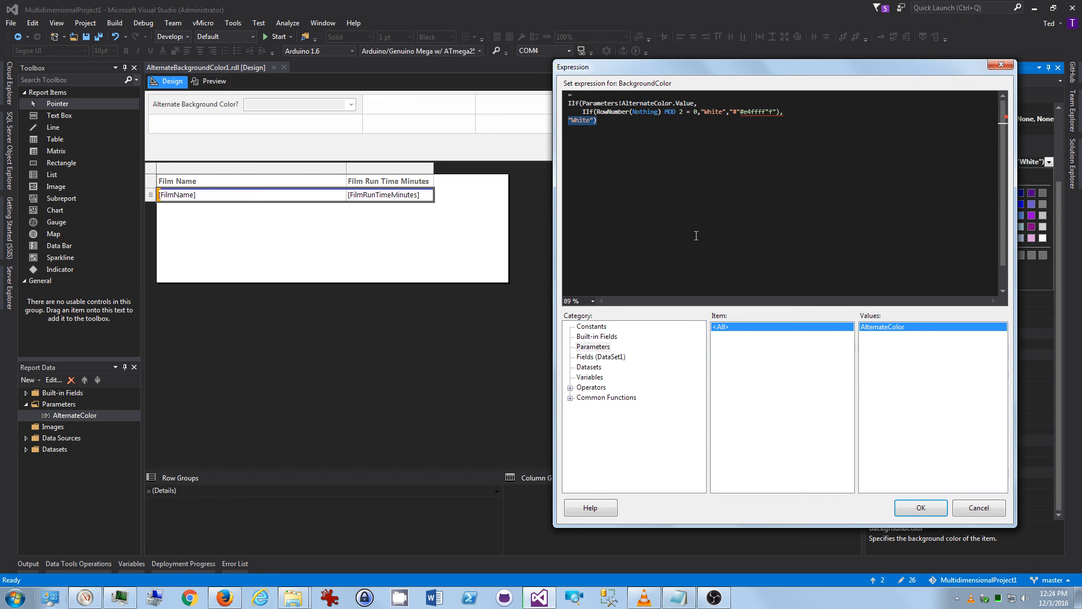
click(968, 505)
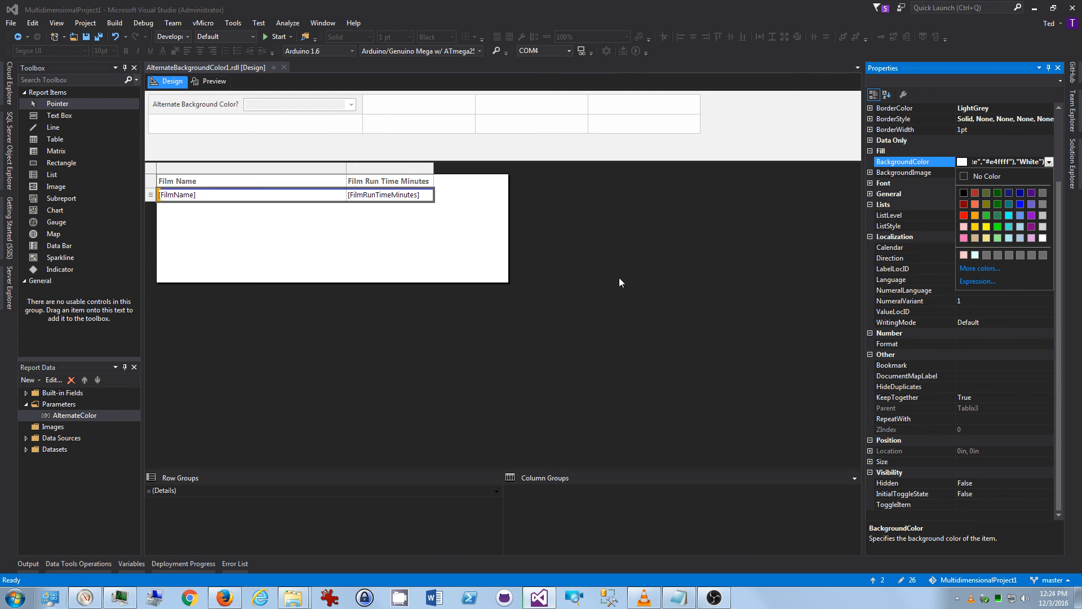